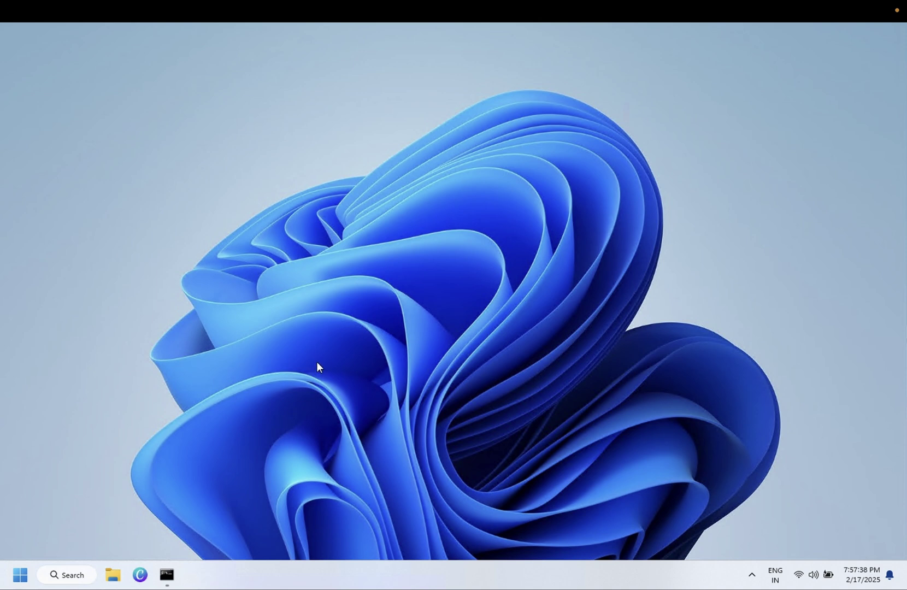
- Search 'devi' from the taskbar and open Device Manager
click(77, 575)
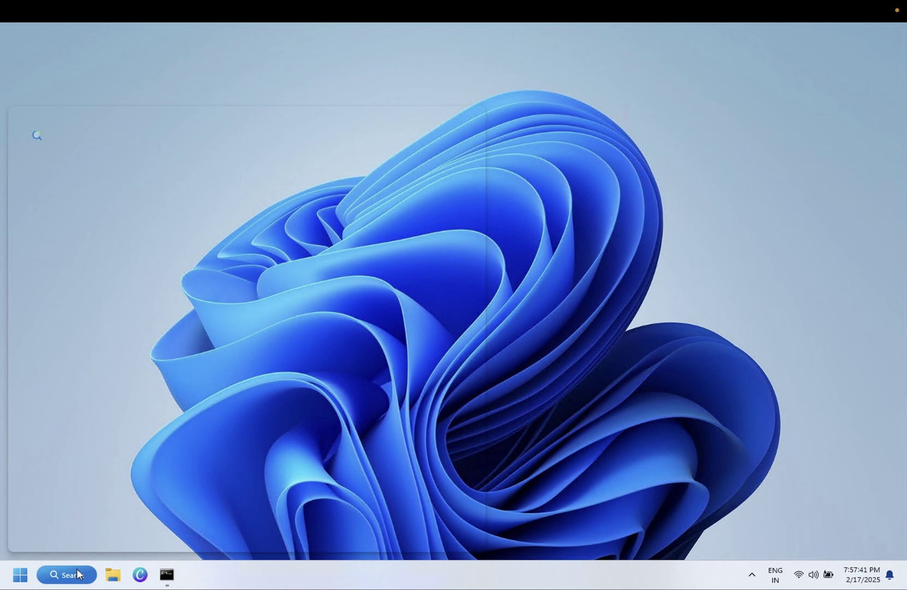
text(devi)
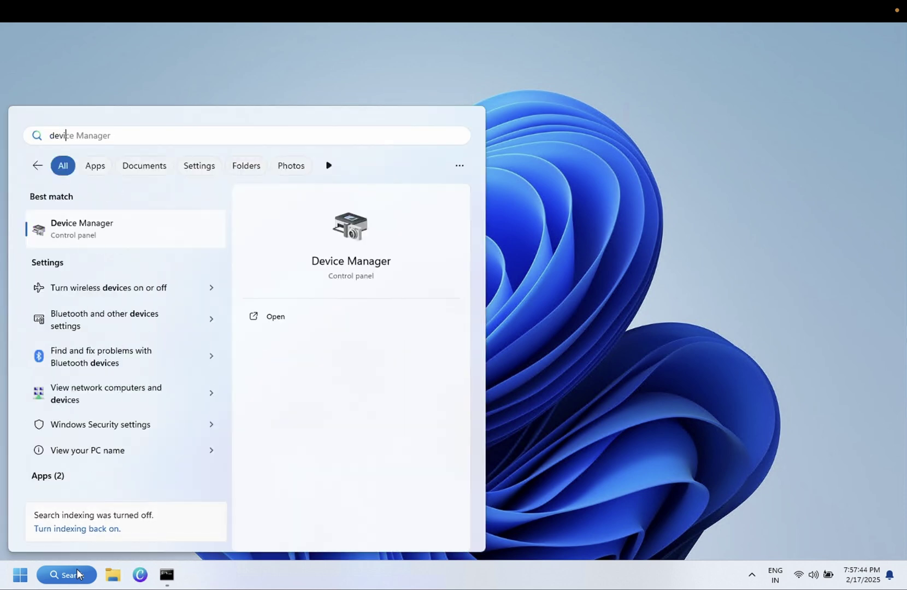
click(133, 230)
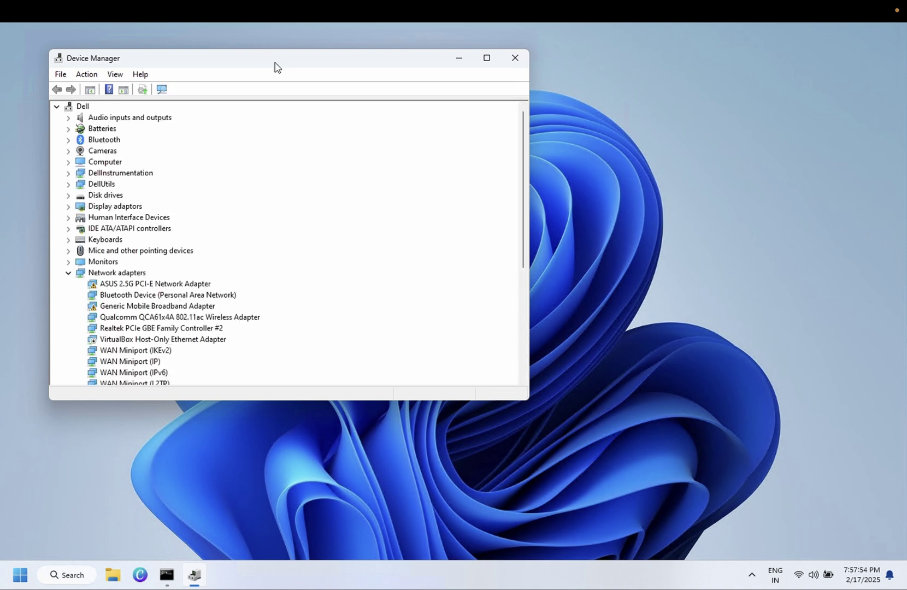
drag(276, 66, 329, 82)
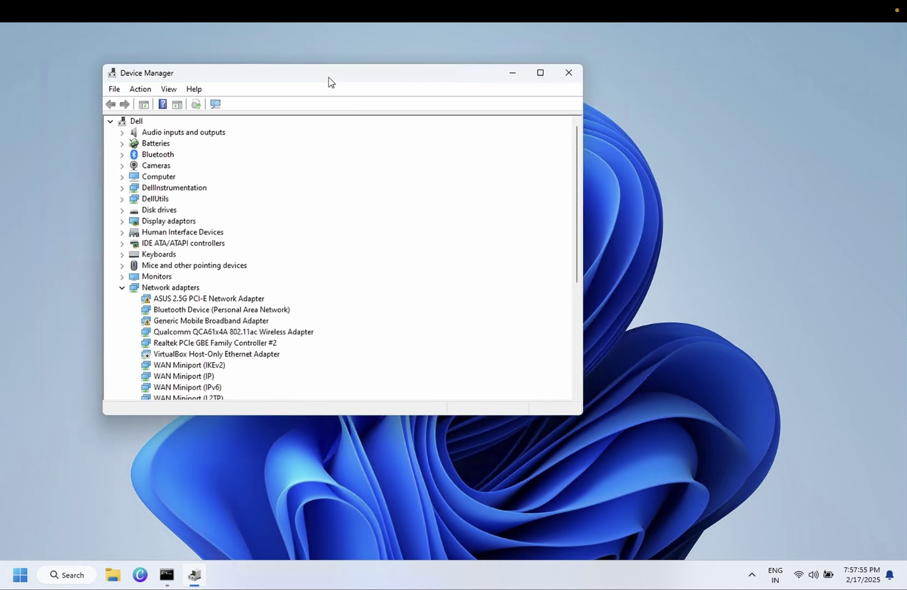
- Collapse Network adapters, expand Display adaptors and select Intel(R) HD Graphics 5500
click(123, 288)
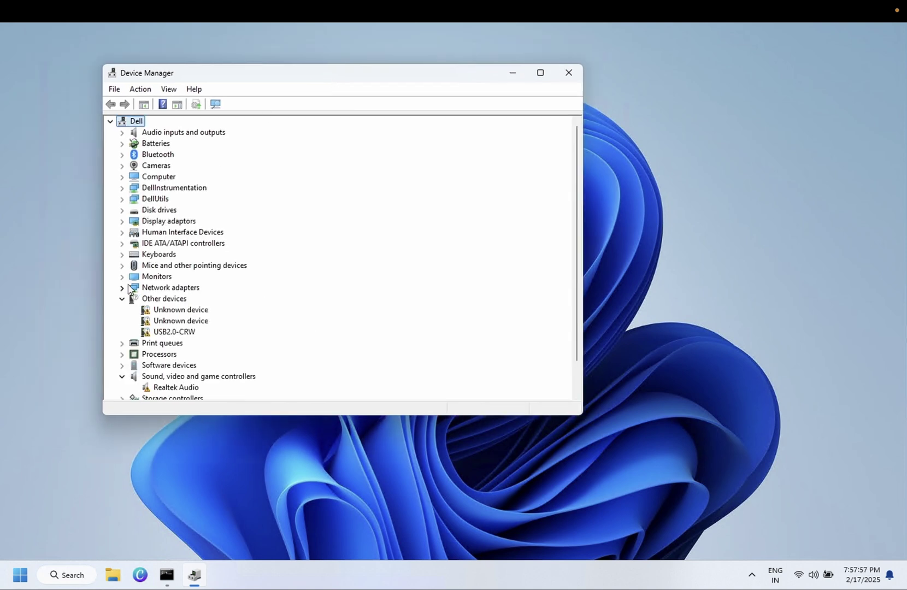
click(175, 223)
click(124, 221)
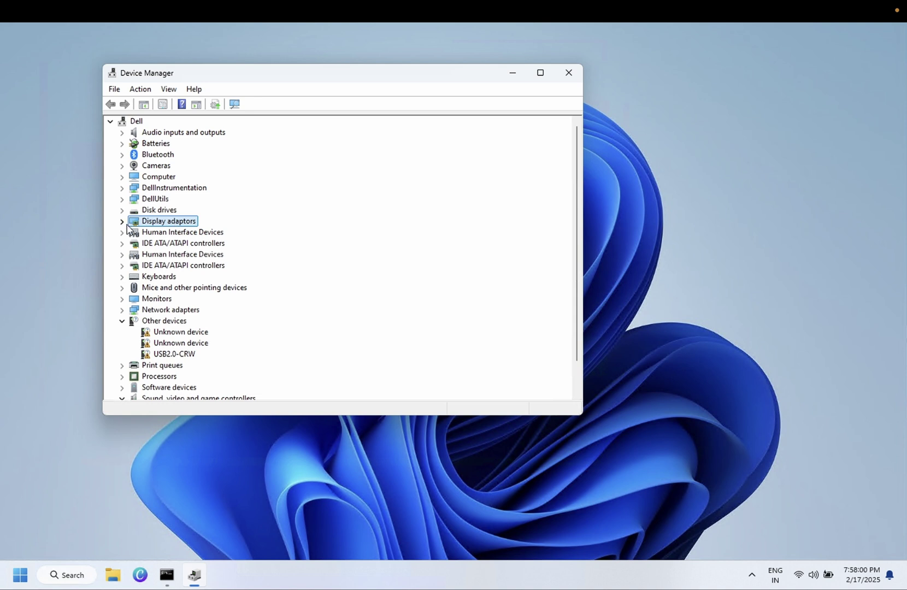
click(197, 234)
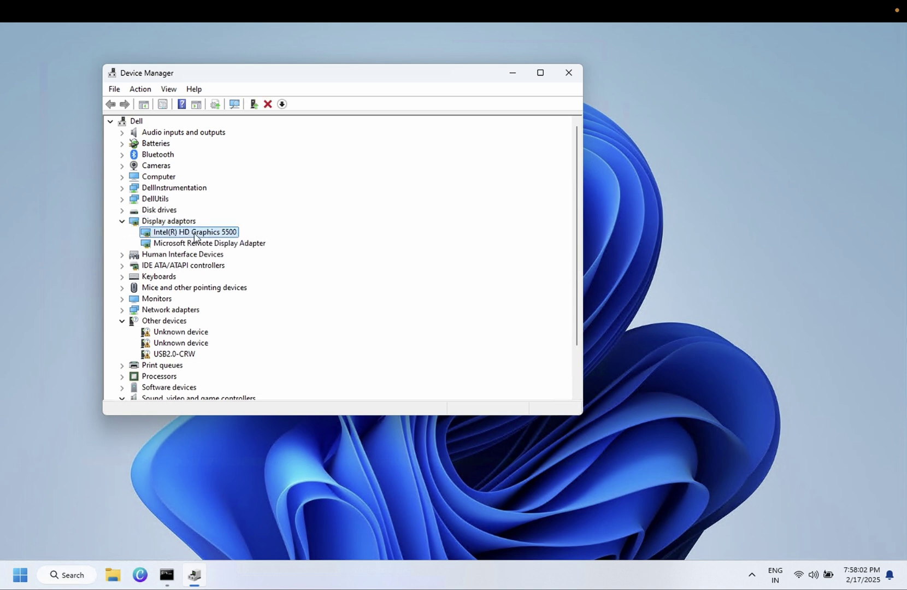
- Auto-search for an Intel(R) HD Graphics 5500 driver, find it current, then collapse Display adaptors
right_click(197, 234)
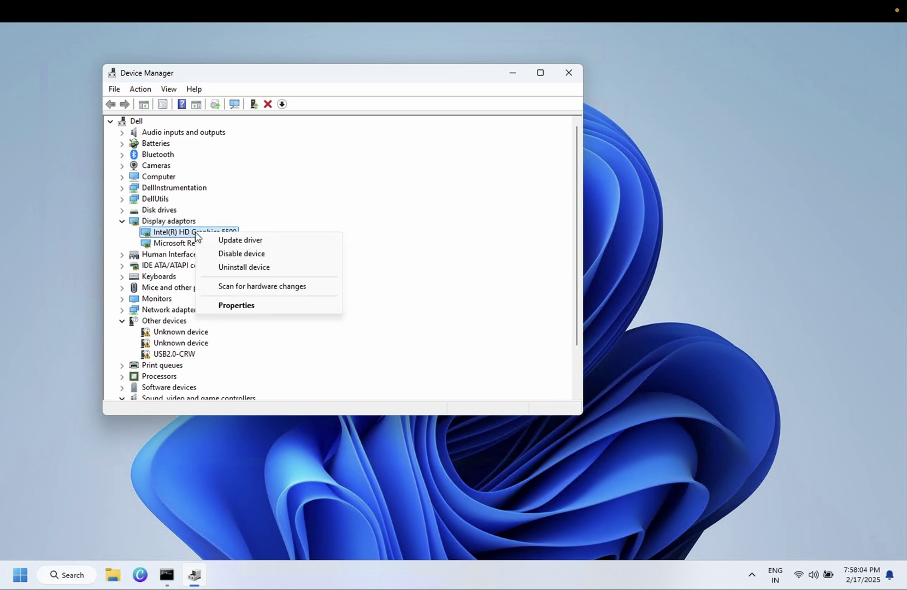
click(234, 240)
click(330, 226)
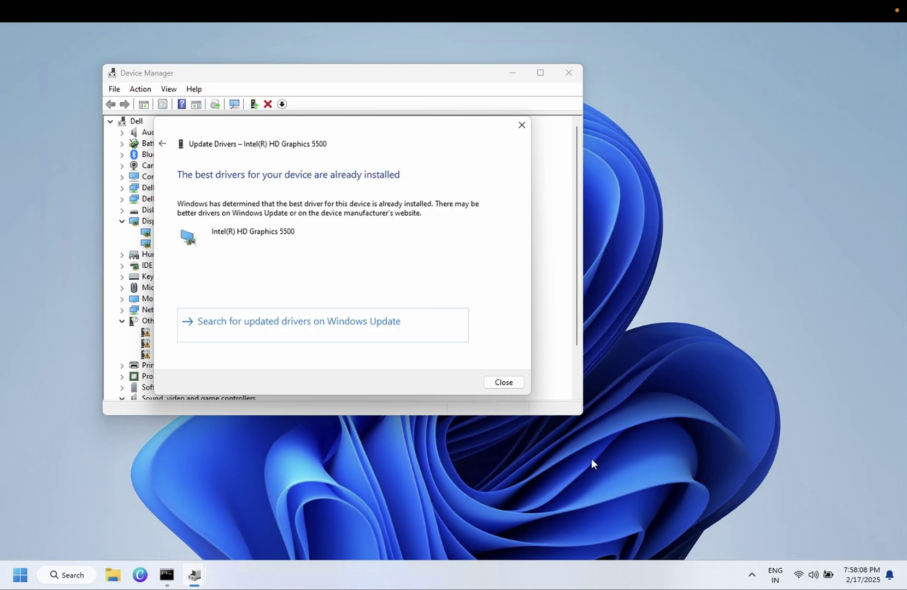
click(505, 385)
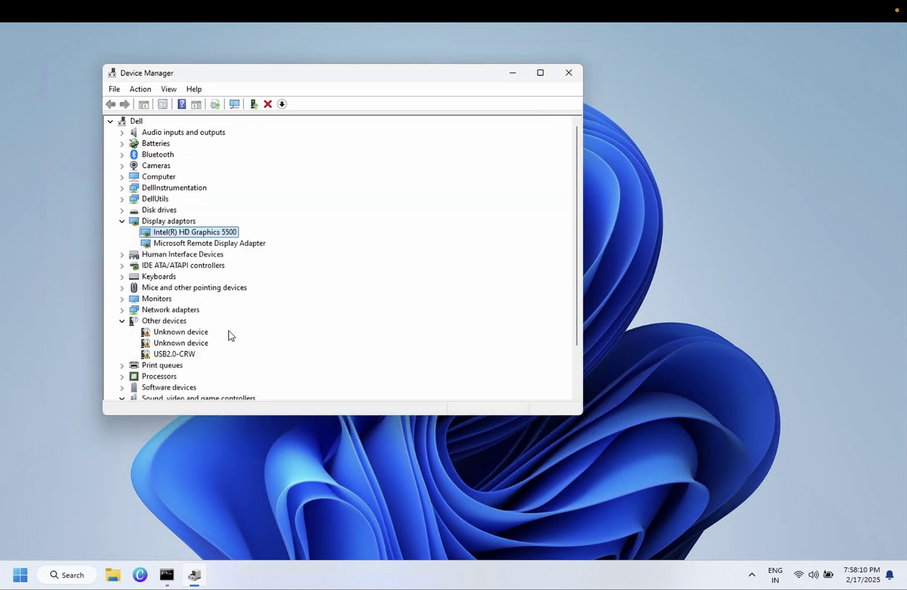
click(122, 222)
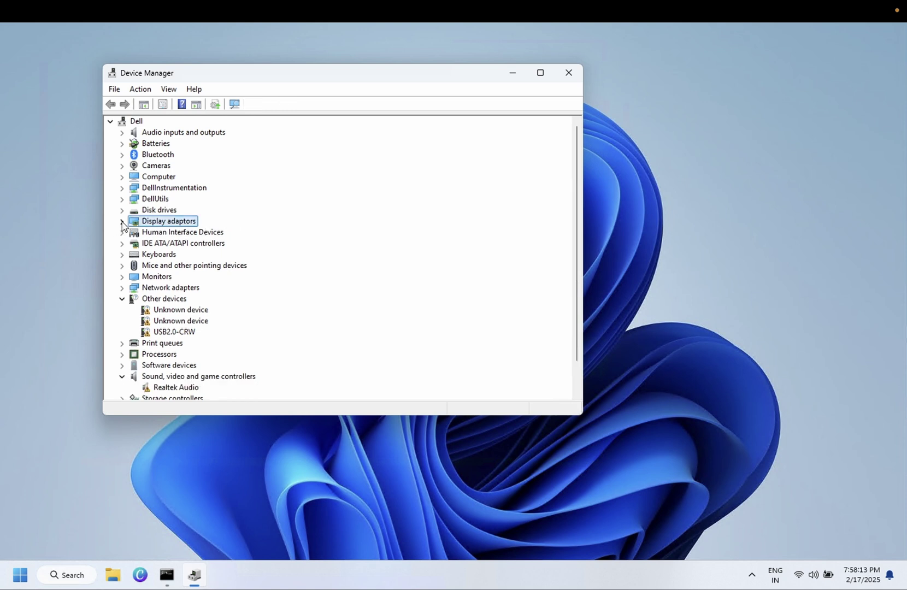
- Expand Monitors and run an automatic driver search for the Generic Monitor
click(124, 278)
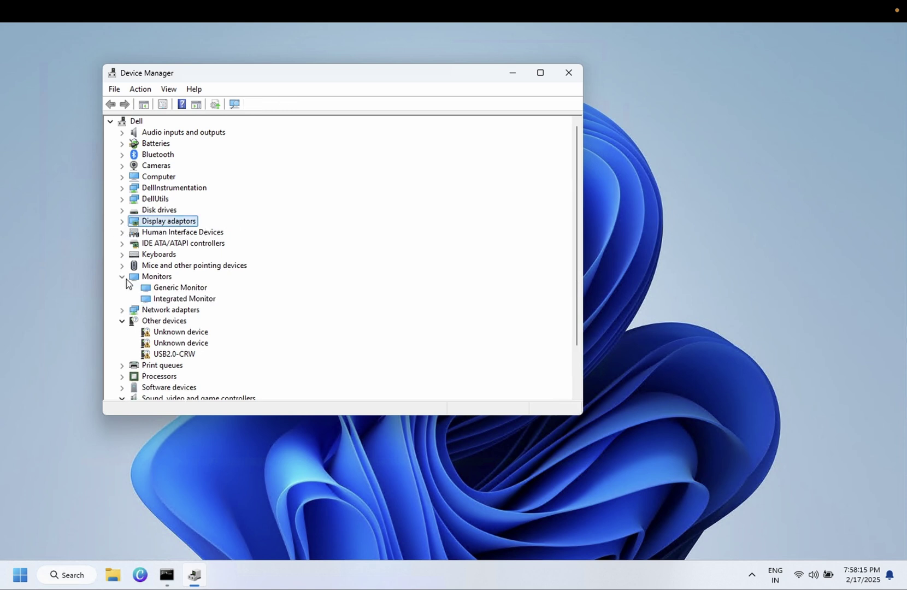
click(171, 289)
right_click(174, 291)
click(200, 299)
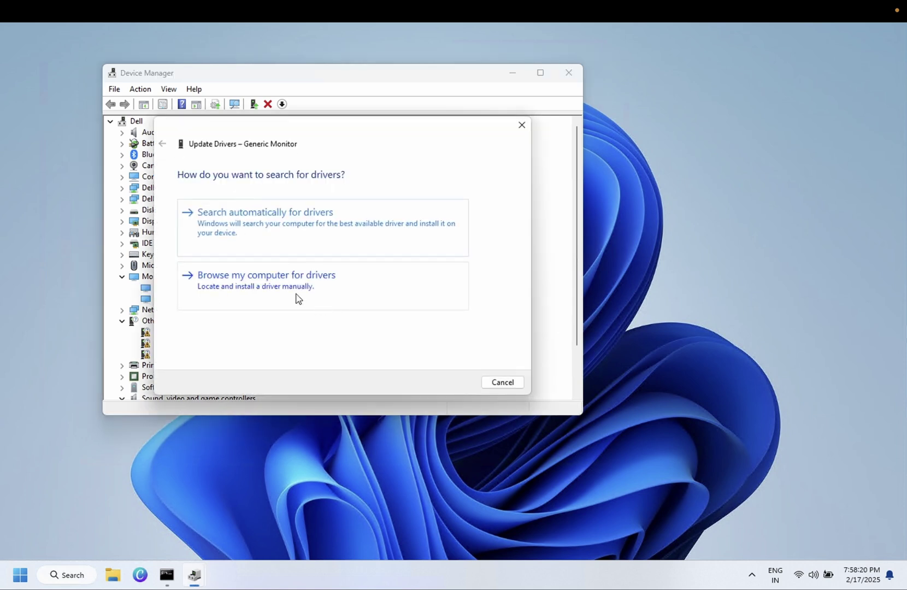
click(281, 249)
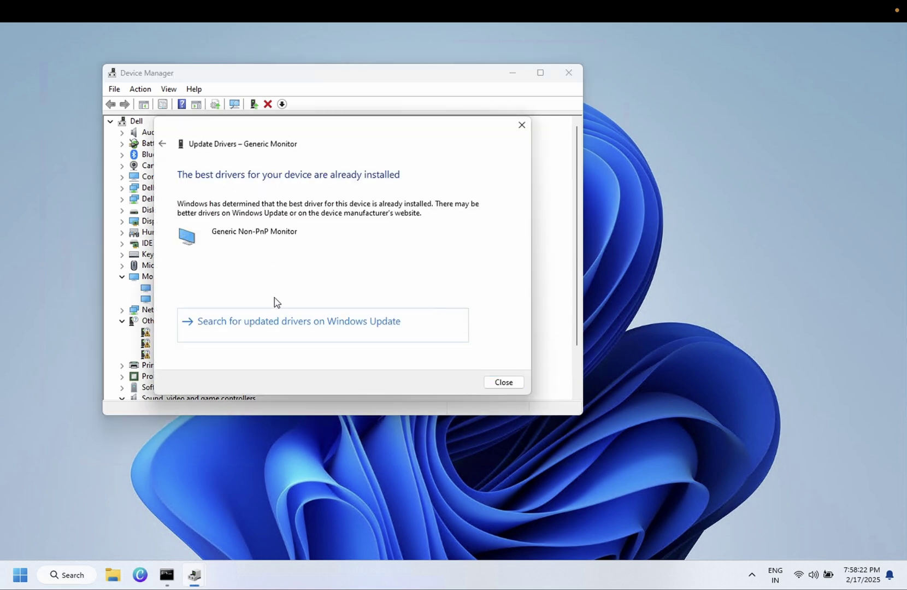
click(497, 381)
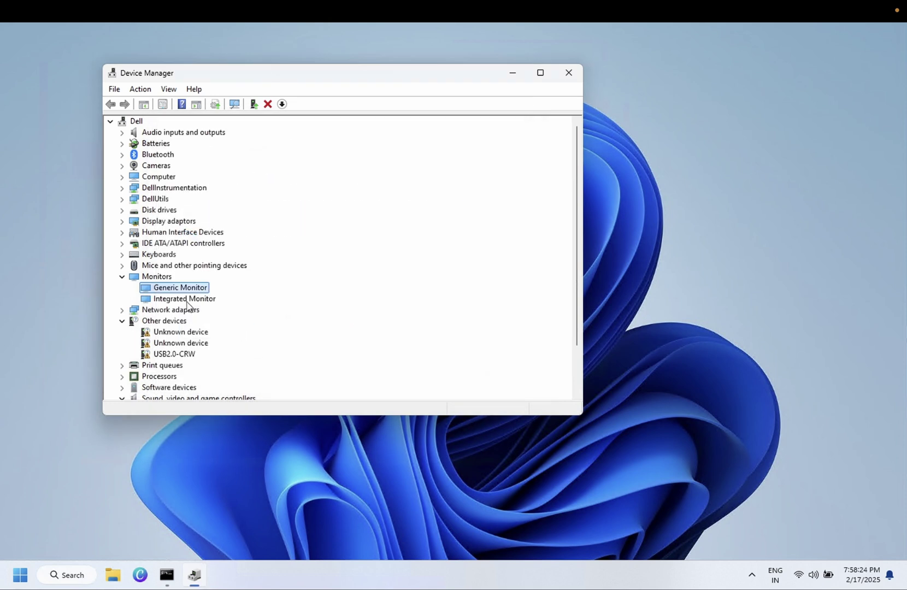
- Automatically search for and install the Generic PnP Monitor driver on the Integrated Monitor
click(188, 301)
right_click(188, 302)
click(202, 310)
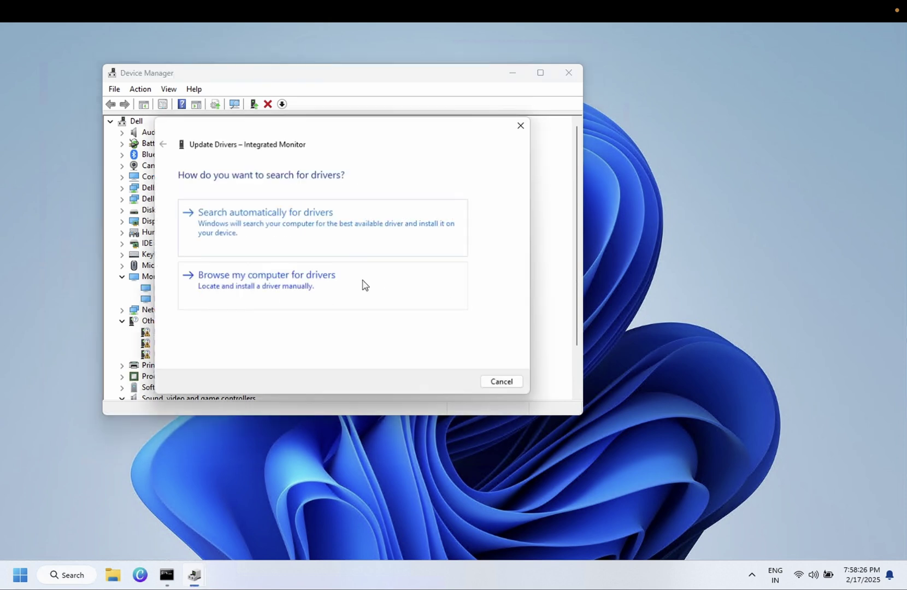
click(304, 239)
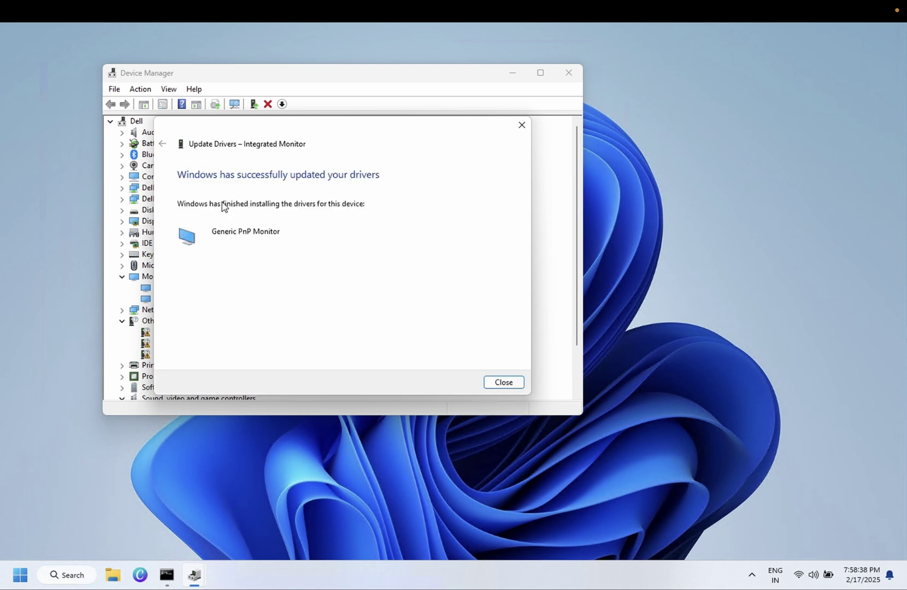
click(486, 382)
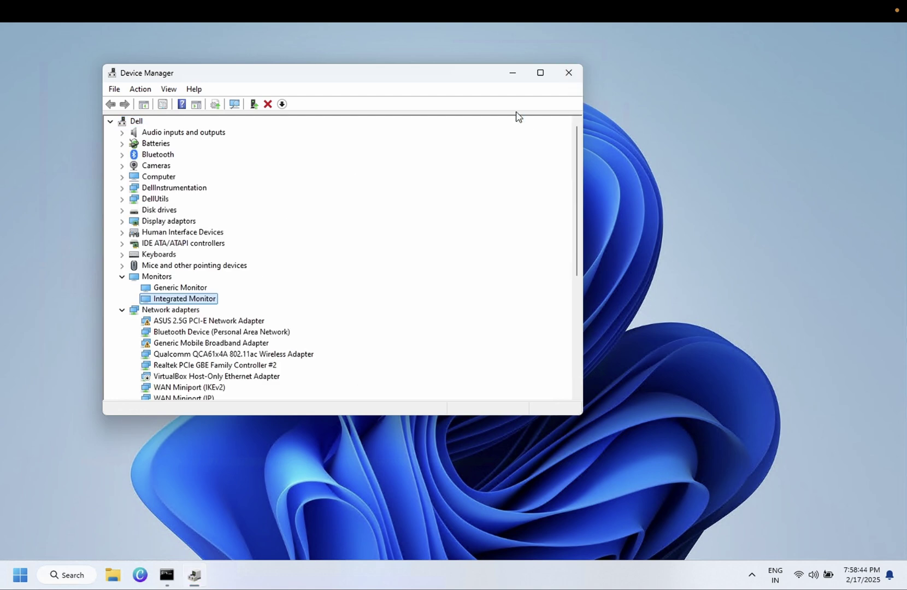
- Close Device Manager and open Control Panel by searching 'con'
key(alt+F4)
click(71, 581)
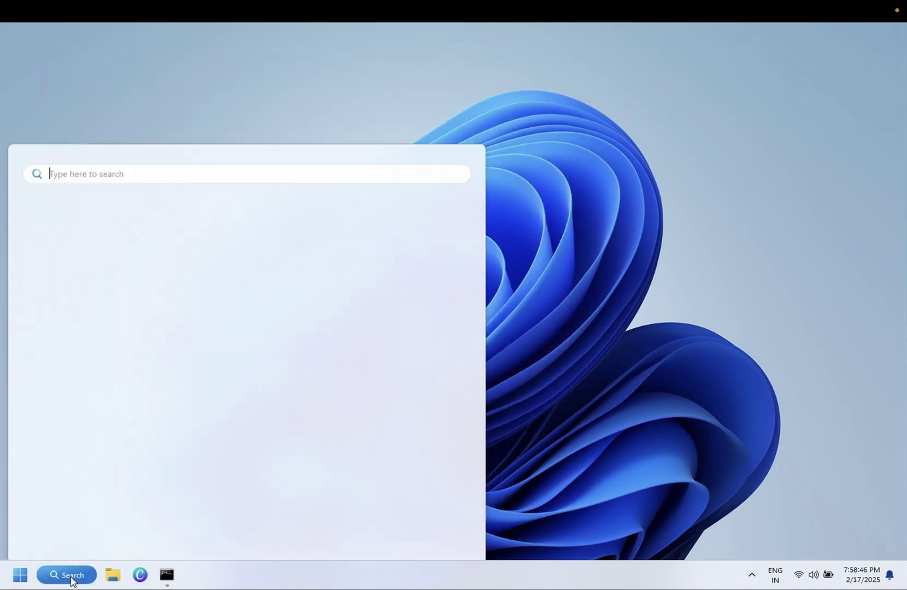
text(con)
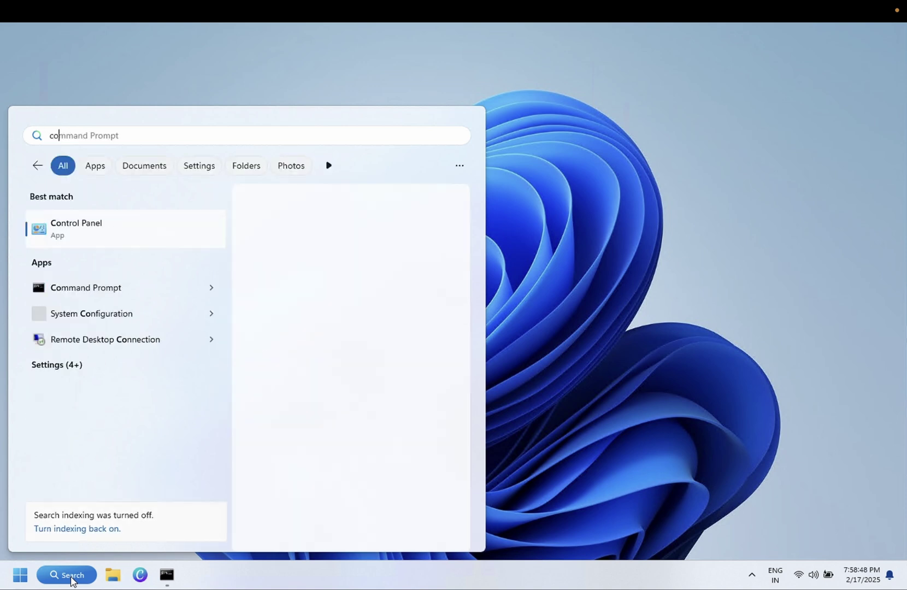
click(142, 227)
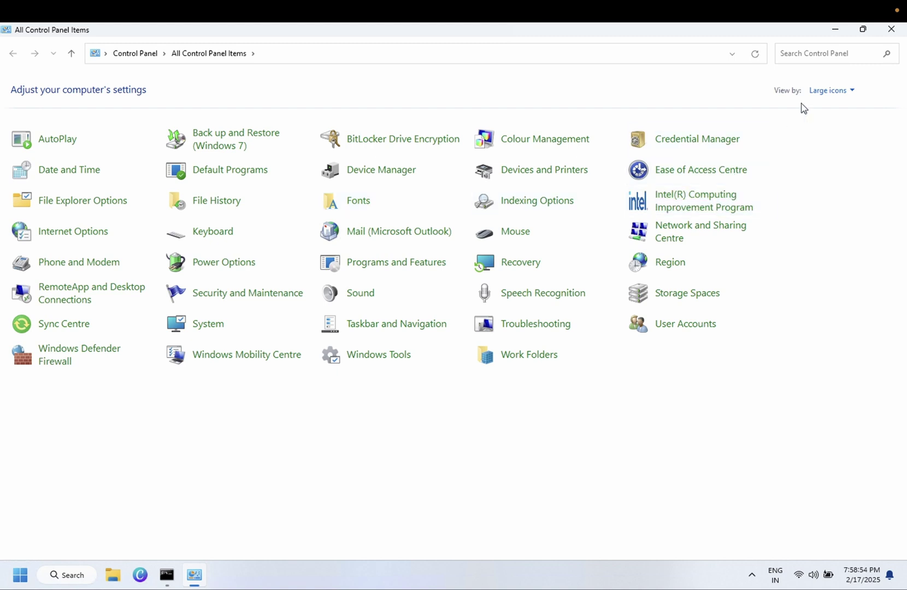
- Set Control Panel's View by option to Large icons
click(837, 90)
click(848, 107)
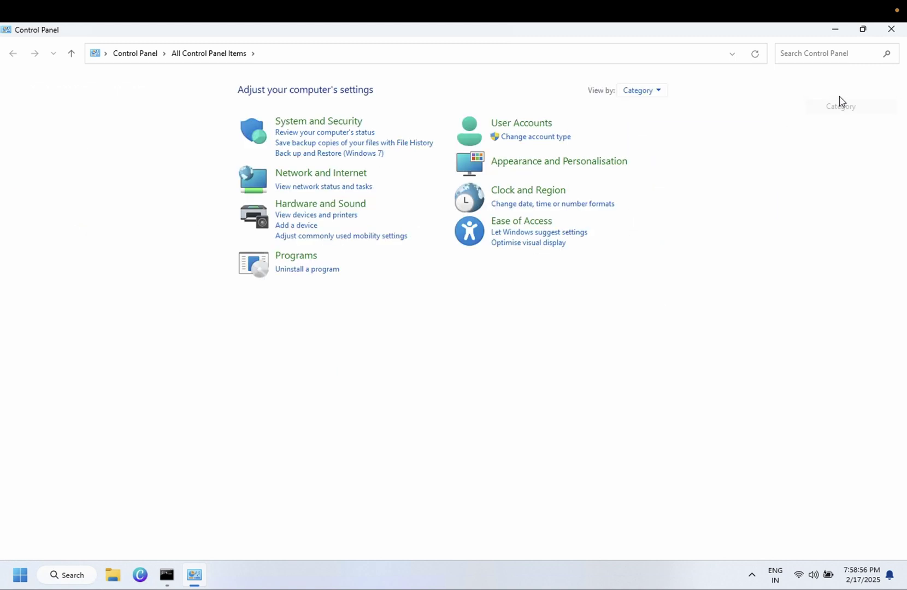
click(638, 91)
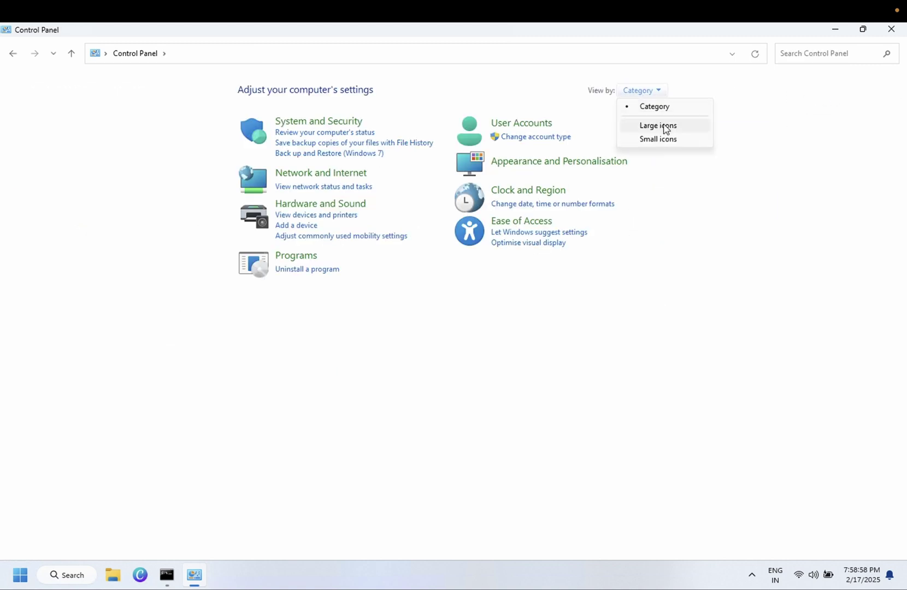
click(661, 126)
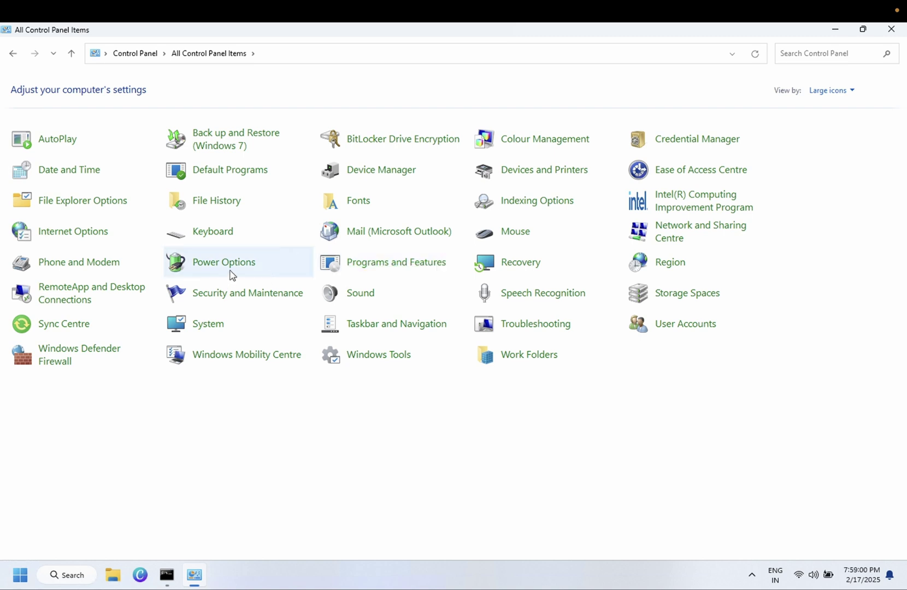
- In Power Options, unlock the Ultimate Performance plan settings, with display off and sleep set to Never
click(217, 267)
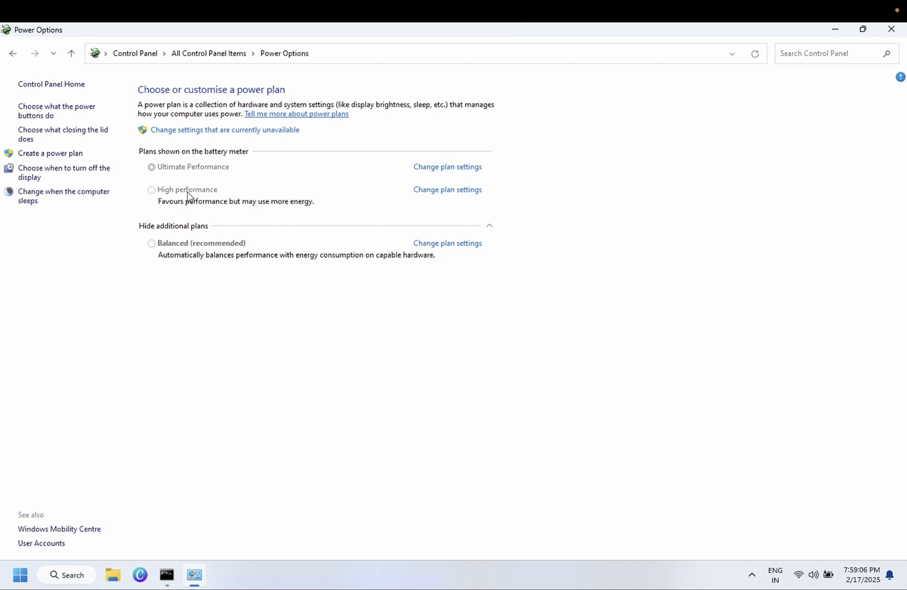
click(239, 130)
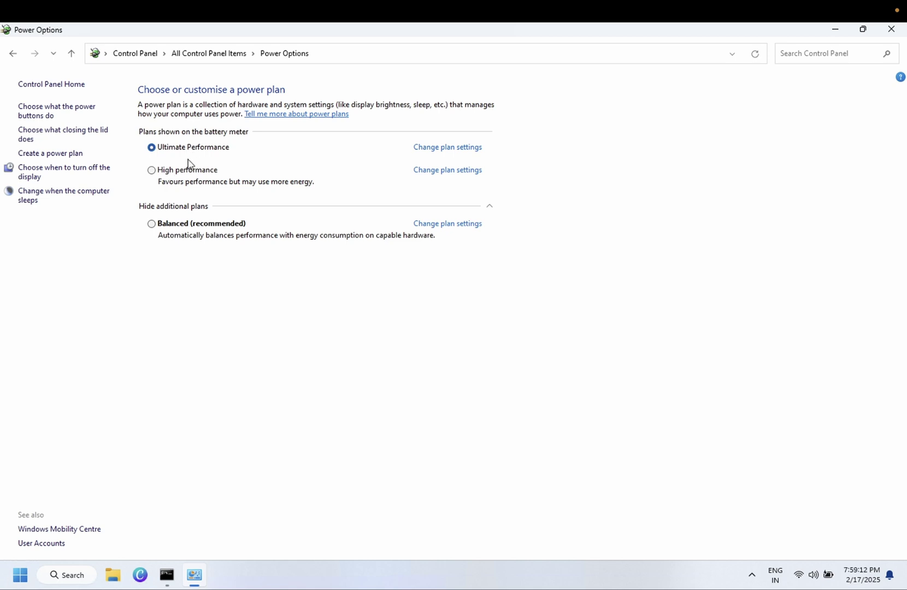
click(446, 148)
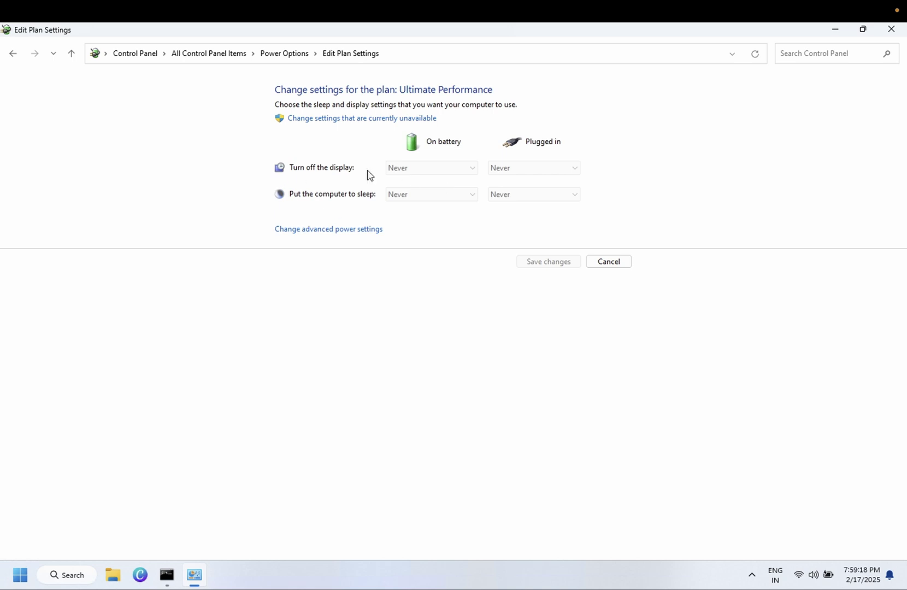
click(367, 120)
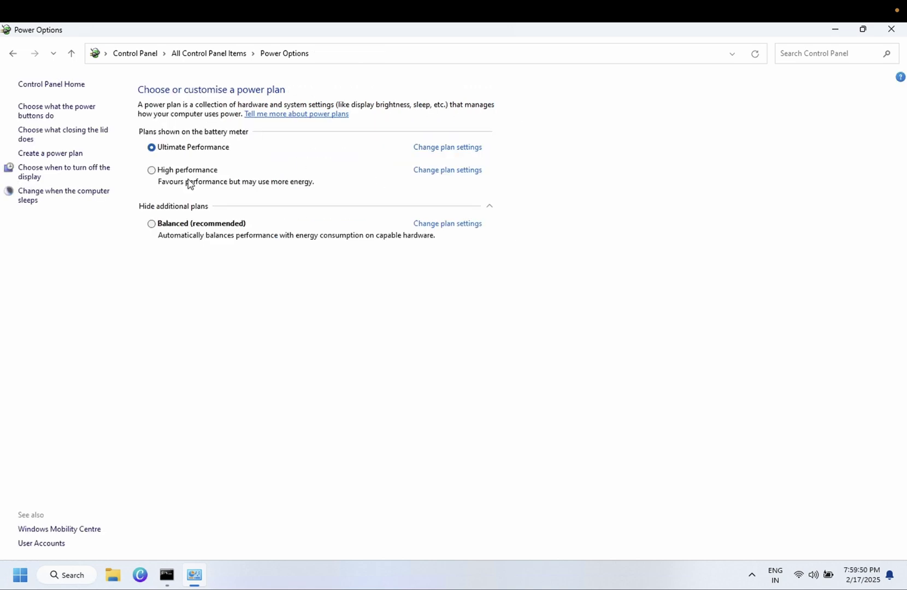
click(416, 149)
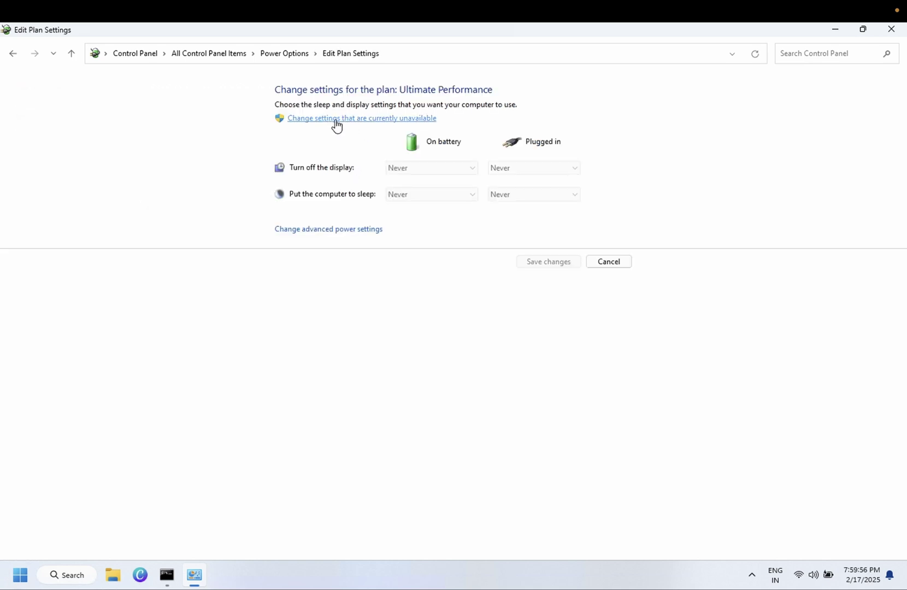
click(337, 119)
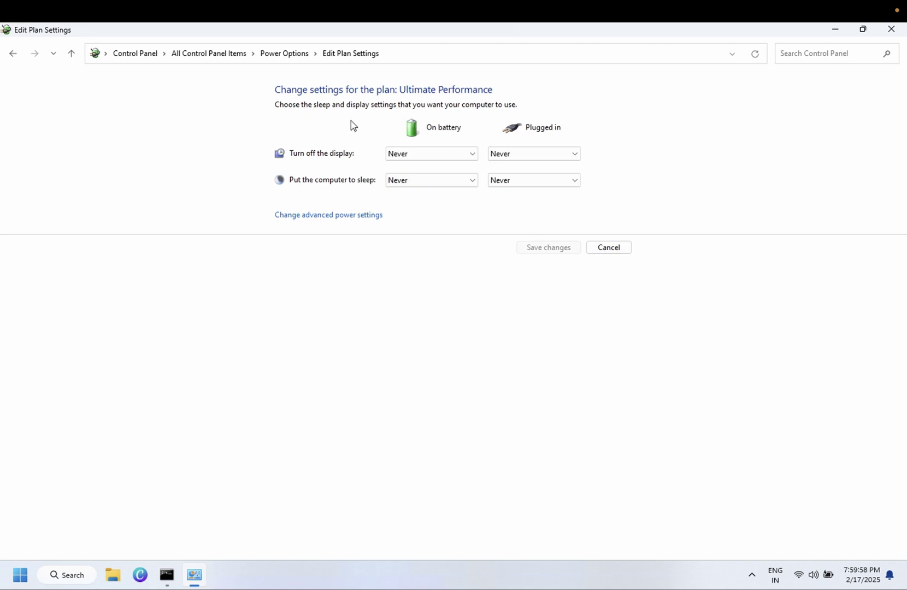
- Open advanced power settings and expand PCI Express > Link State Power Management
click(310, 219)
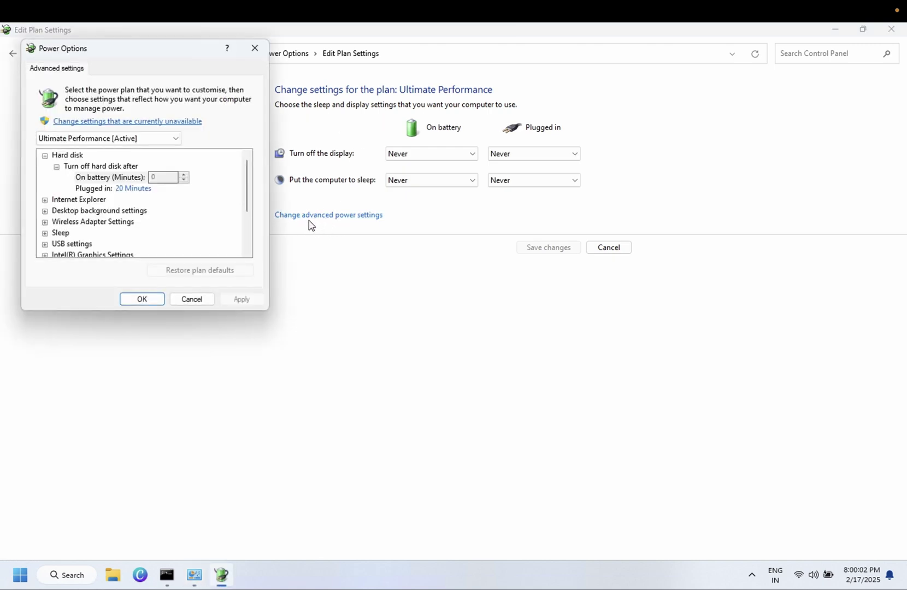
drag(194, 50, 382, 87)
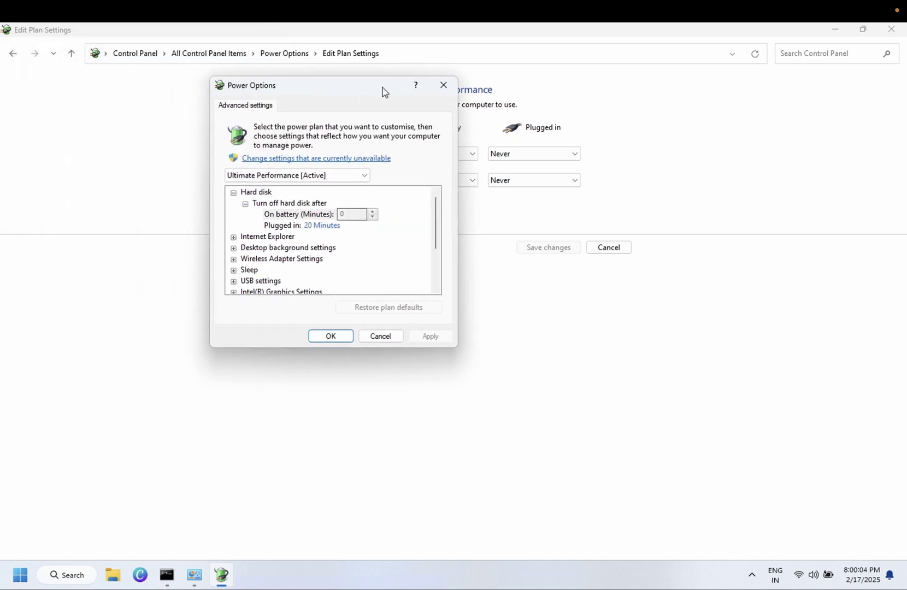
scroll(324, 241, down, 2)
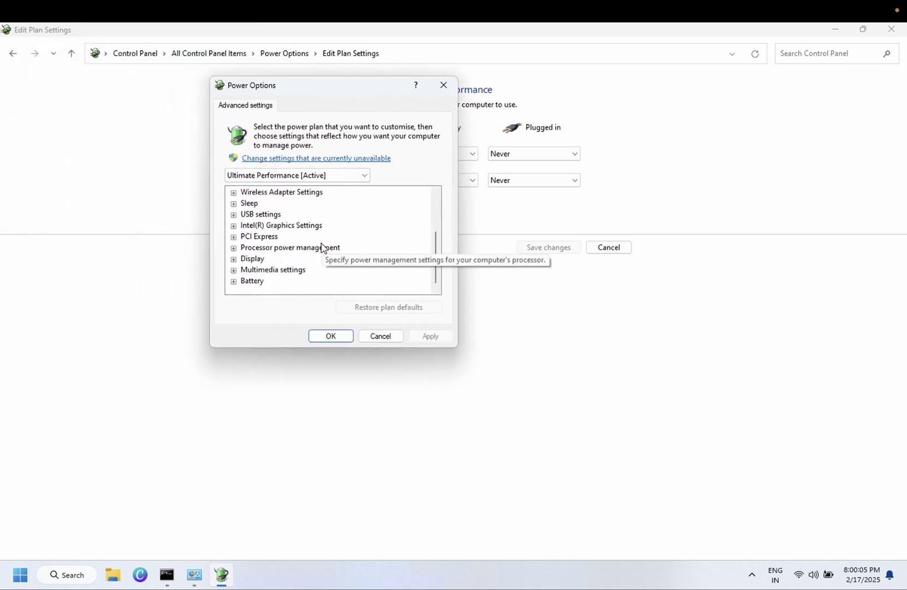
click(234, 237)
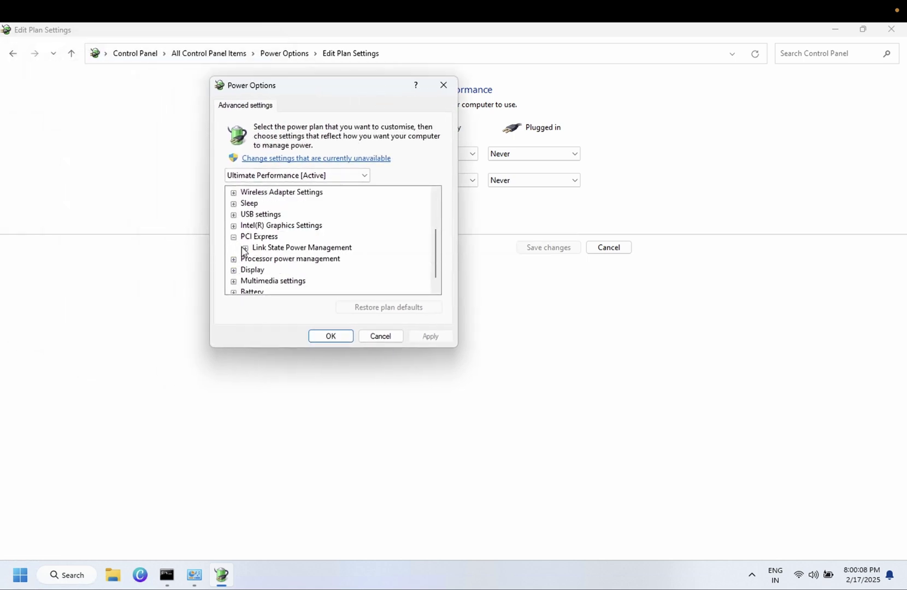
click(245, 249)
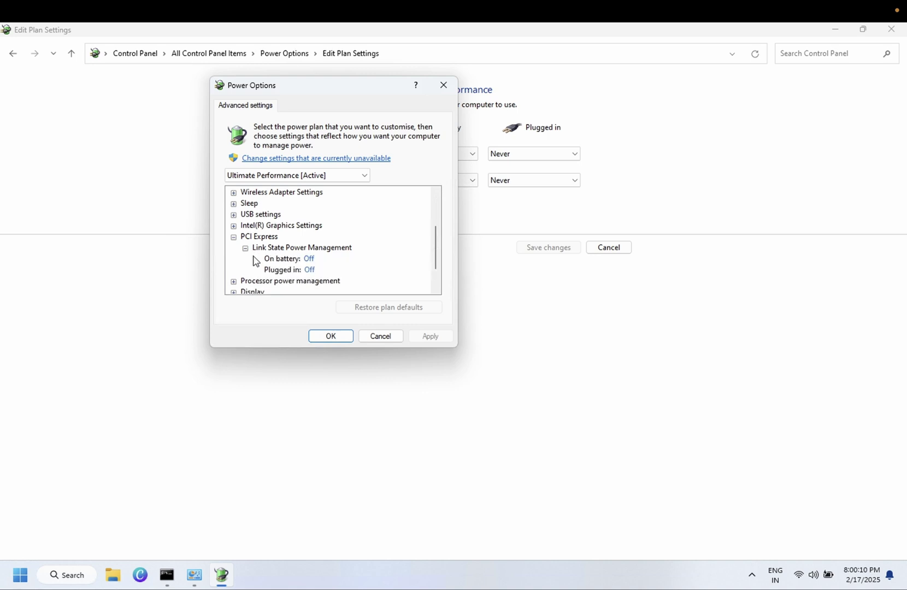
- Set the On battery link state power management to Off
click(310, 260)
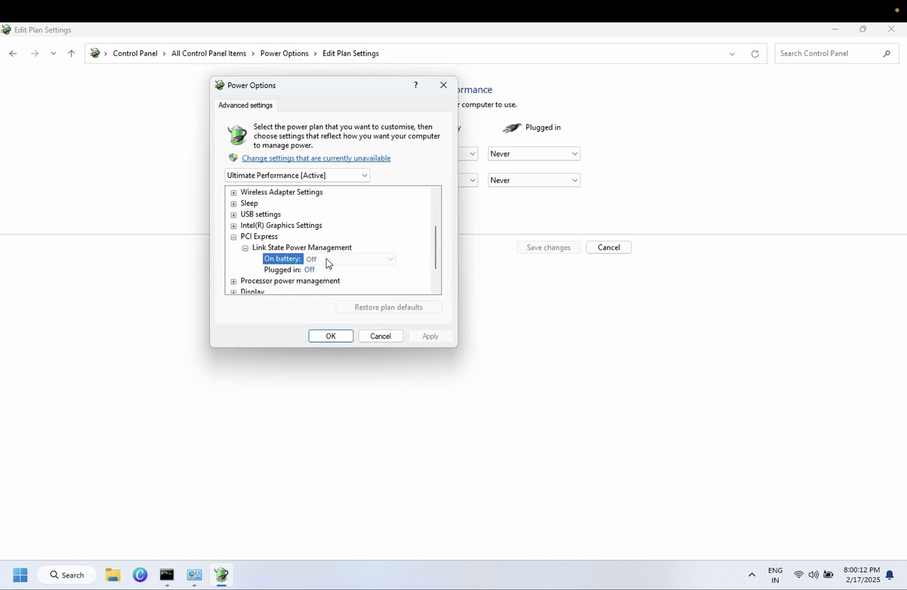
click(329, 162)
click(335, 249)
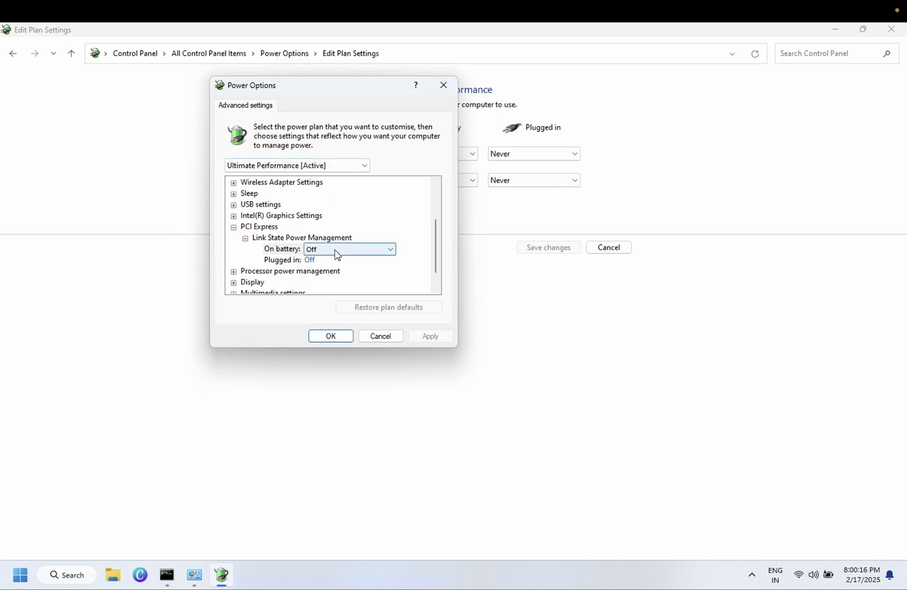
click(334, 249)
click(331, 261)
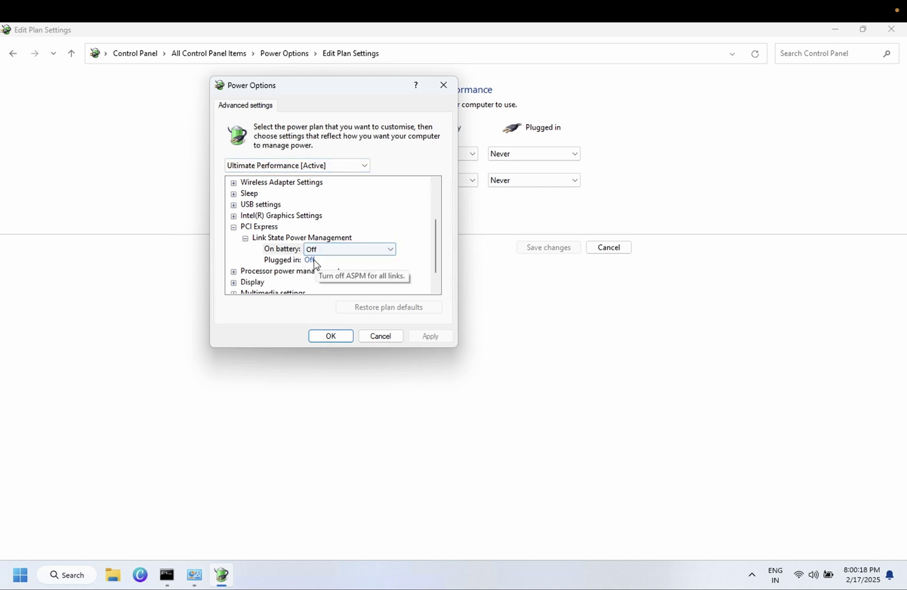
- Set the Plugged in link state power management to Off and apply with OK
click(317, 261)
click(327, 265)
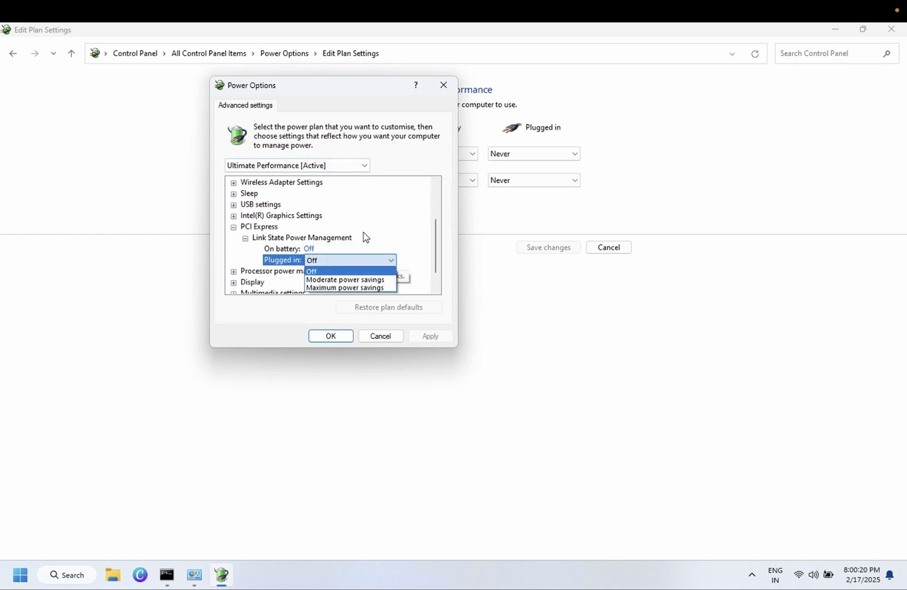
click(368, 237)
click(306, 262)
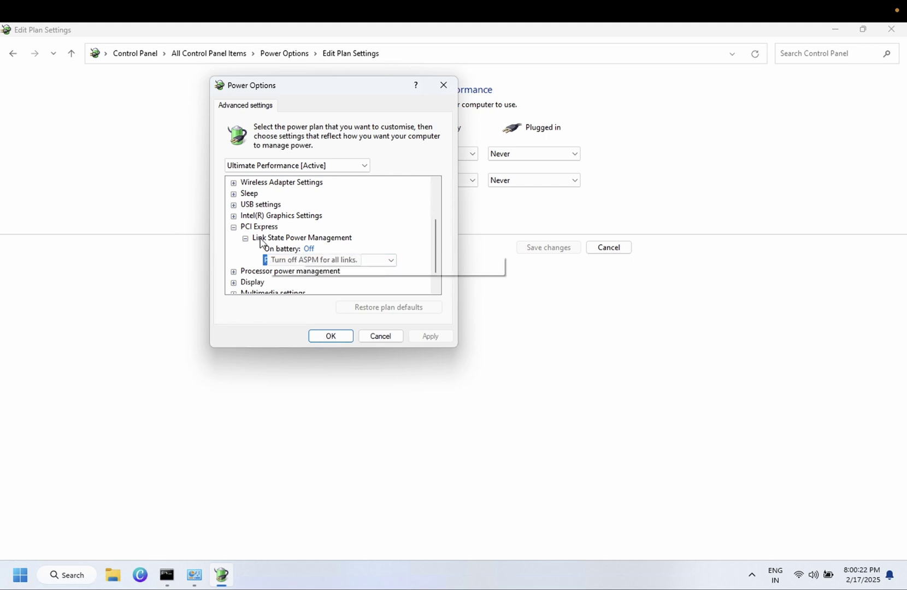
click(320, 287)
click(318, 338)
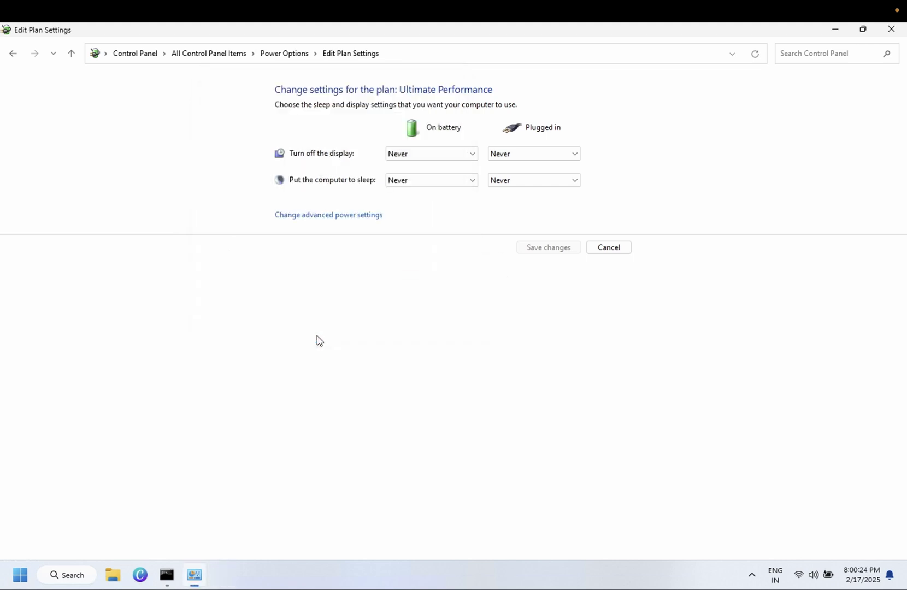
- Close the Edit Plan Settings window and launch Device Manager from the Start right-click menu
click(887, 32)
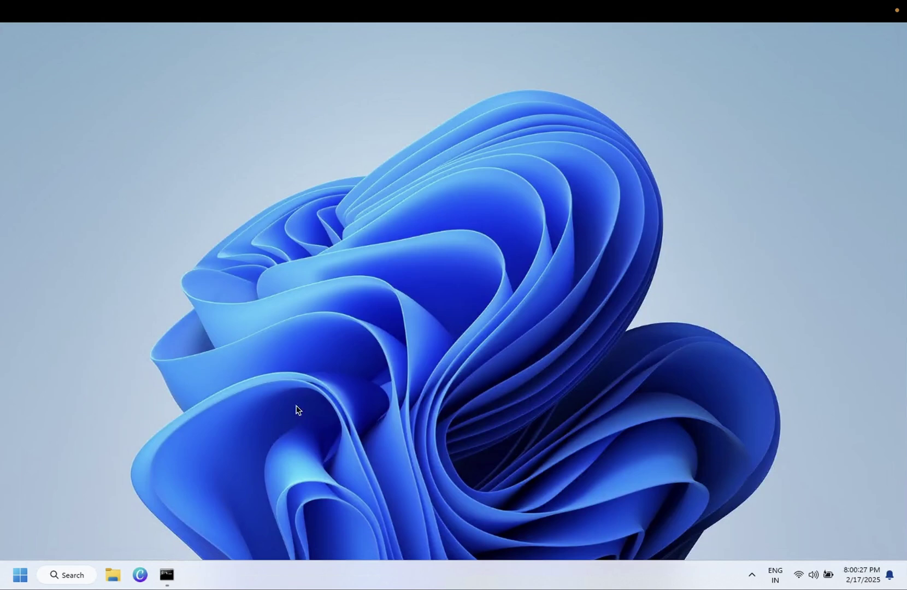
right_click(20, 574)
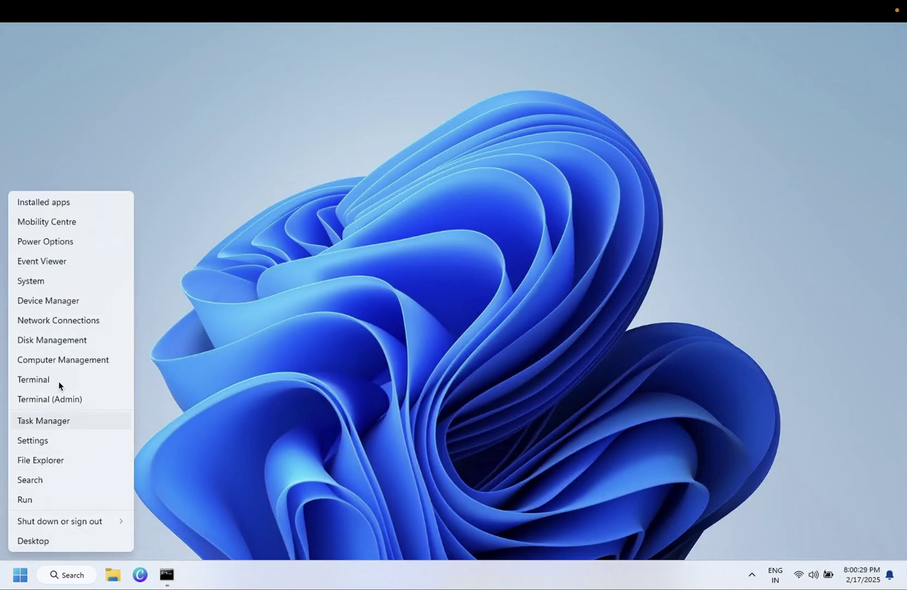
click(52, 303)
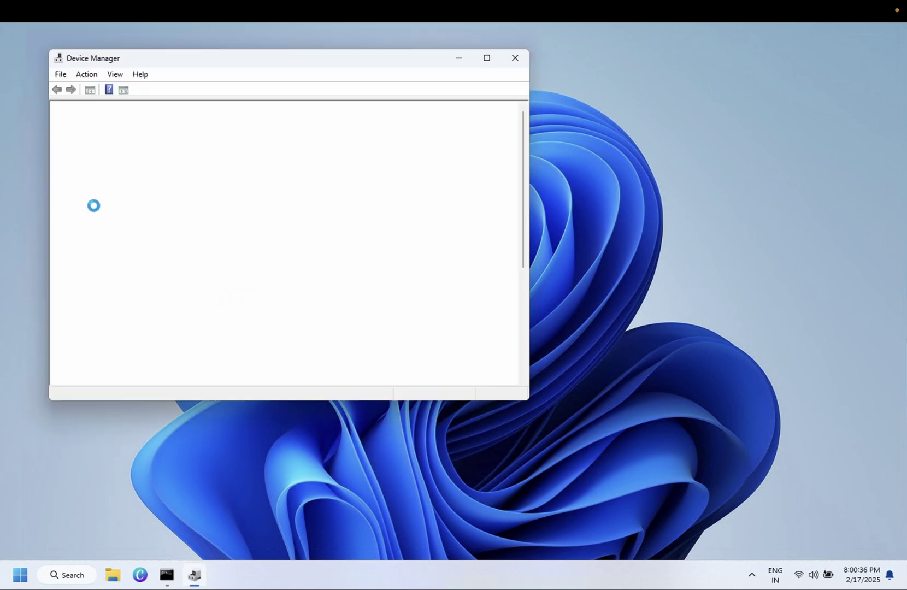
- Expand Monitors and review the Integrated Monitor properties, including its Events tab
click(68, 273)
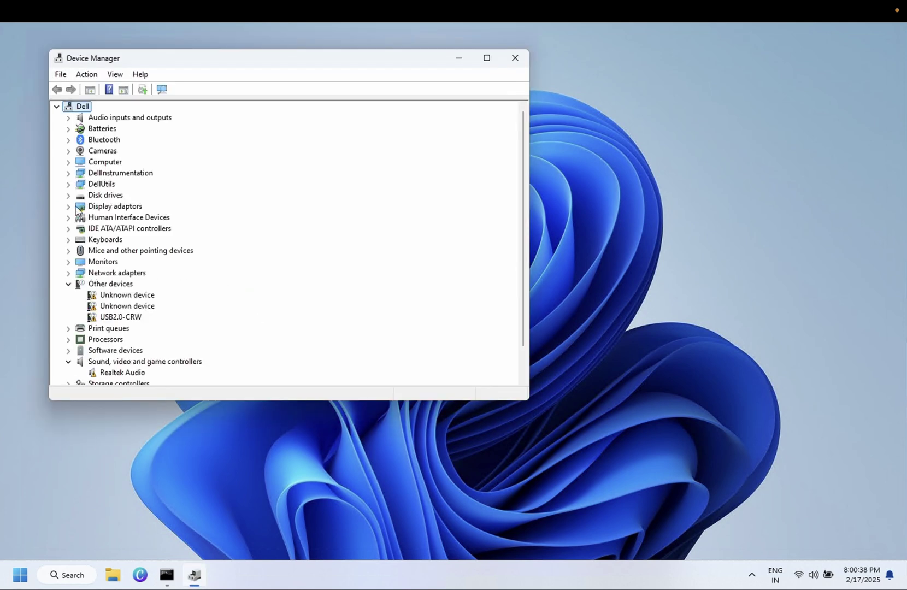
click(68, 262)
right_click(125, 284)
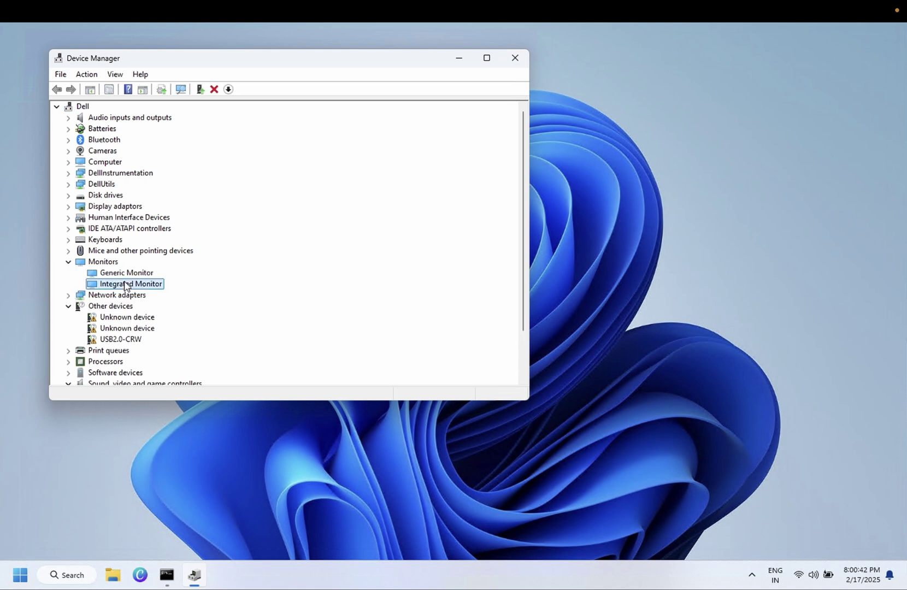
click(166, 356)
click(270, 116)
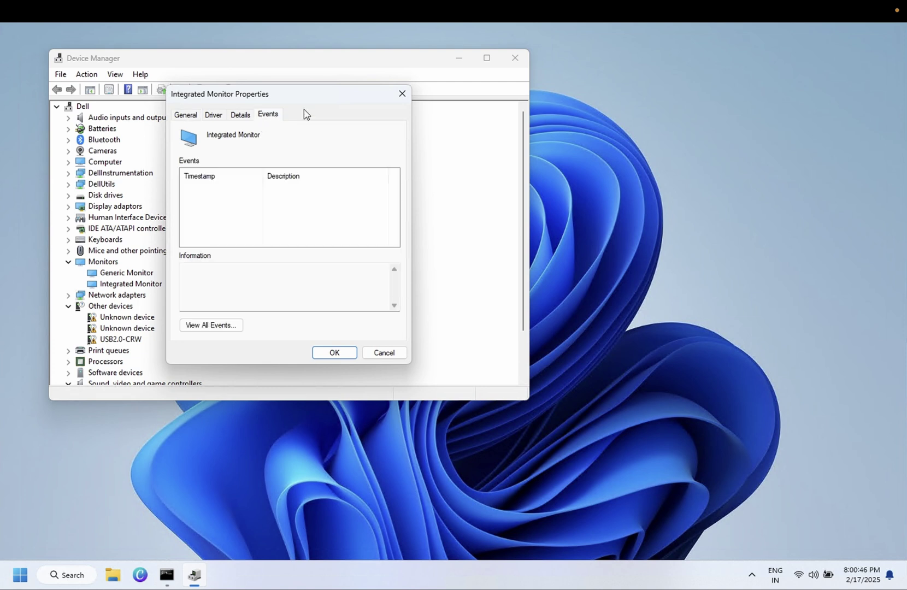
click(401, 95)
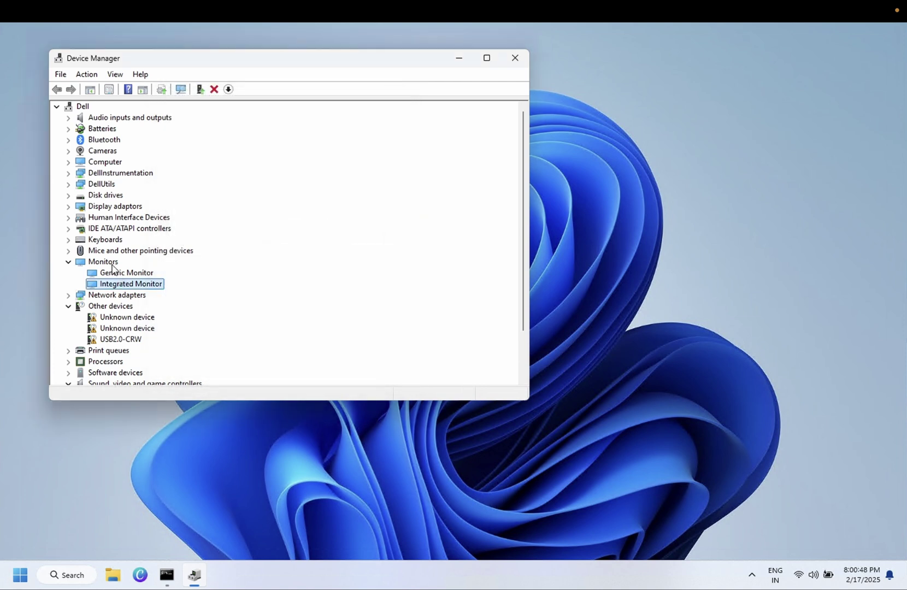
- Open and close the Generic Monitor properties
click(117, 272)
right_click(117, 273)
click(145, 343)
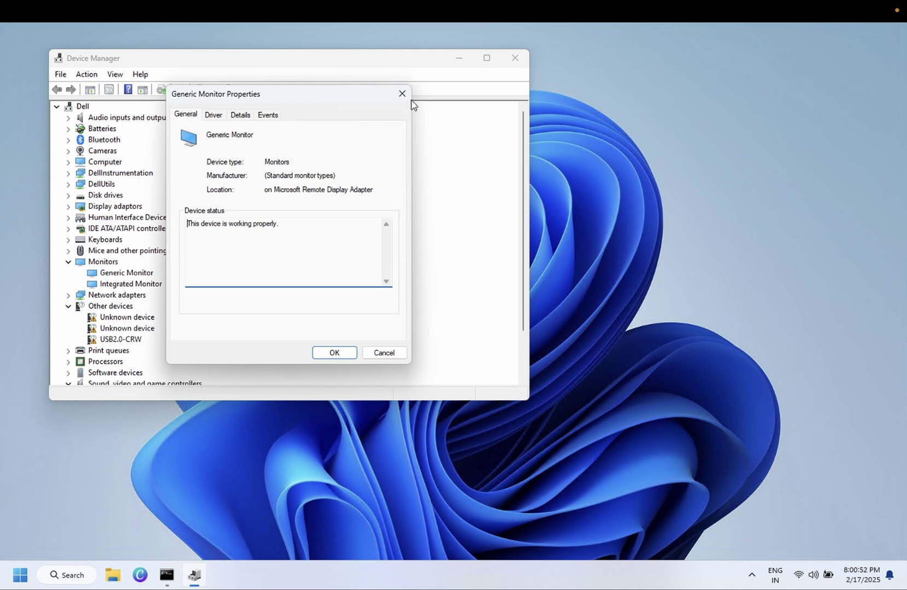
click(402, 94)
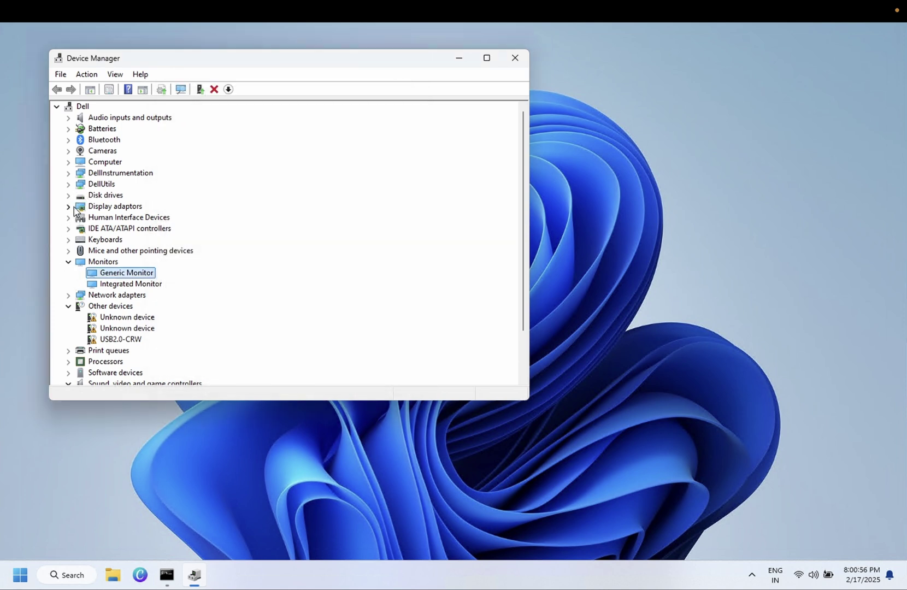
- Browse every tab of the Intel(R) HD Graphics 5500 properties, then expand the Computer category
click(73, 206)
right_click(140, 218)
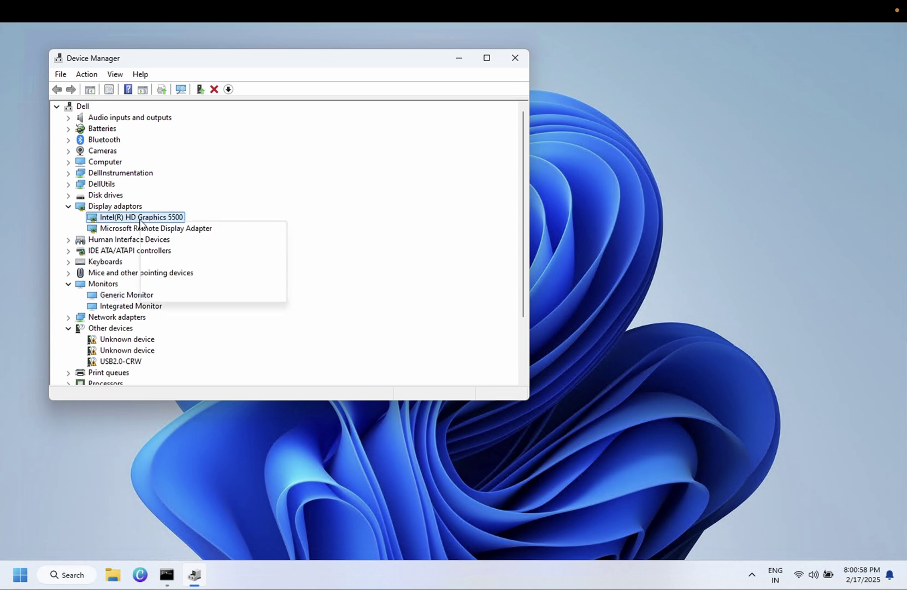
click(180, 295)
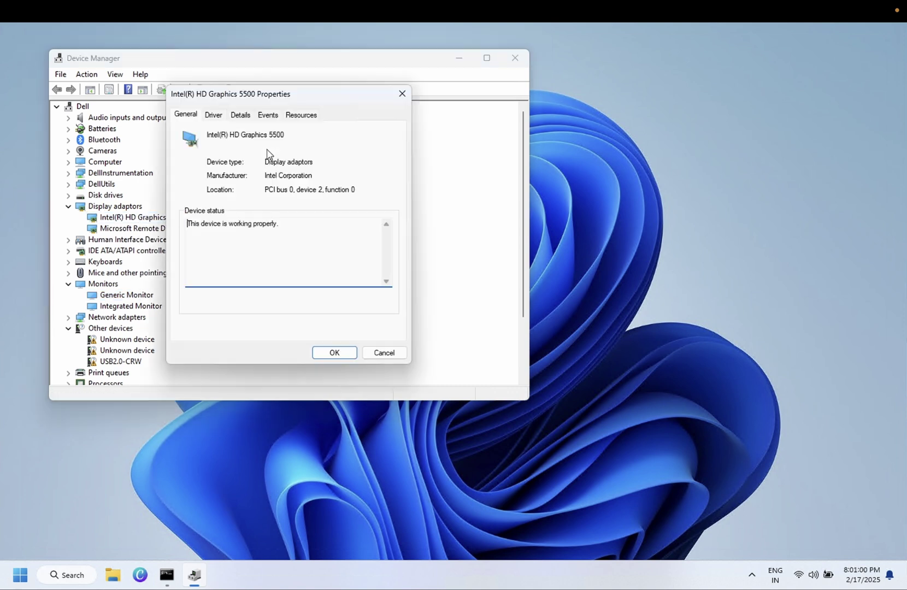
click(301, 117)
click(266, 115)
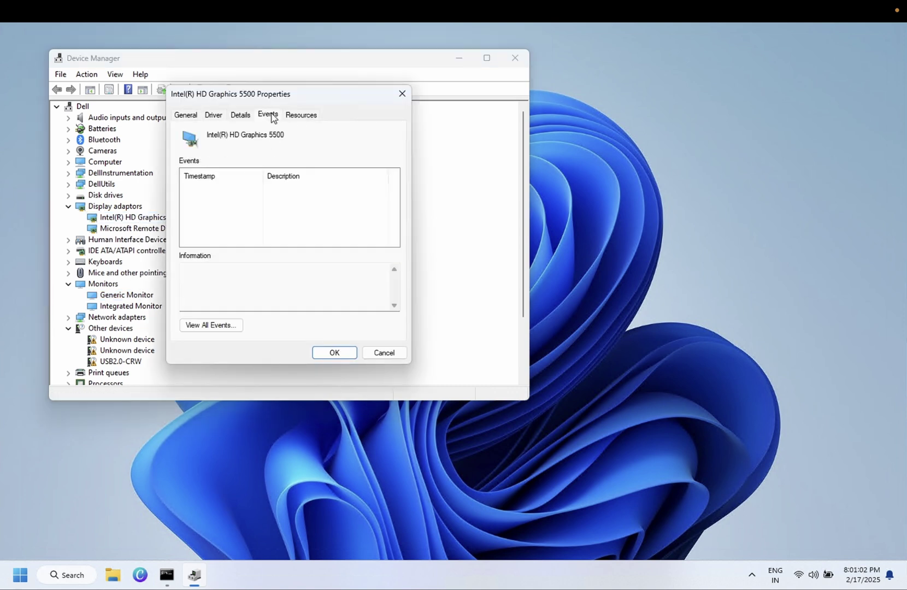
click(239, 116)
click(213, 115)
click(189, 115)
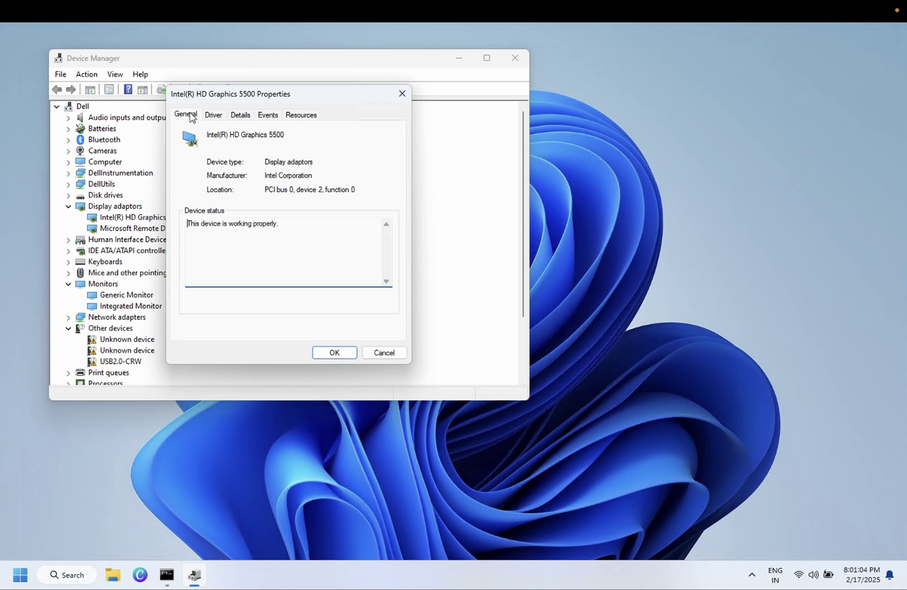
click(402, 94)
click(72, 162)
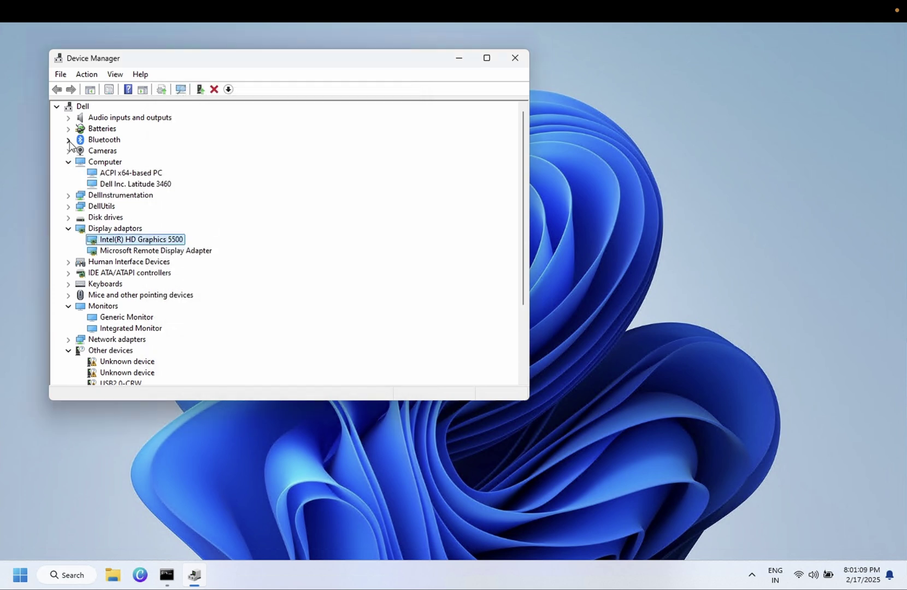
- Untick 'Allow the computer to turn off this device' for the Qualcomm QCA61x4A Bluetooth adapter
click(69, 140)
right_click(137, 185)
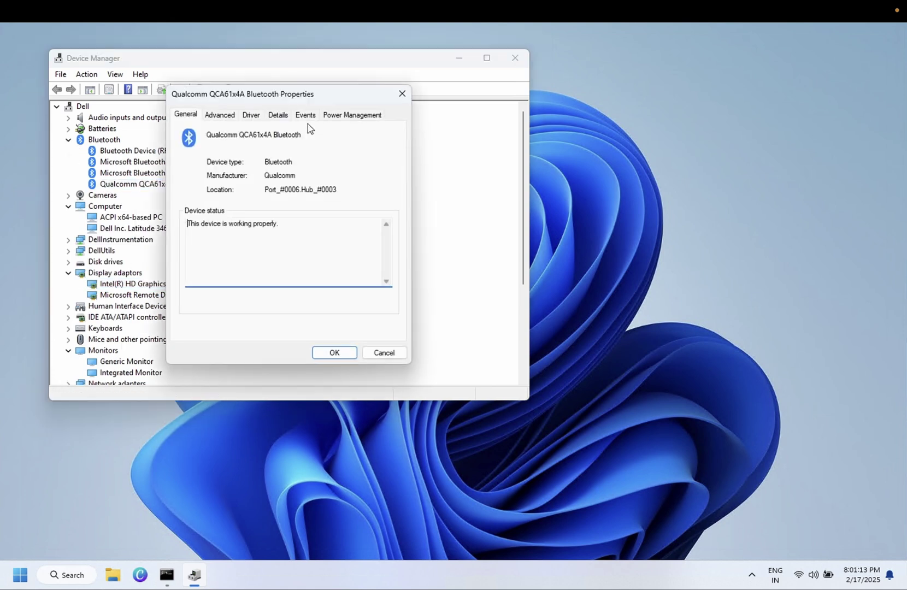
click(350, 115)
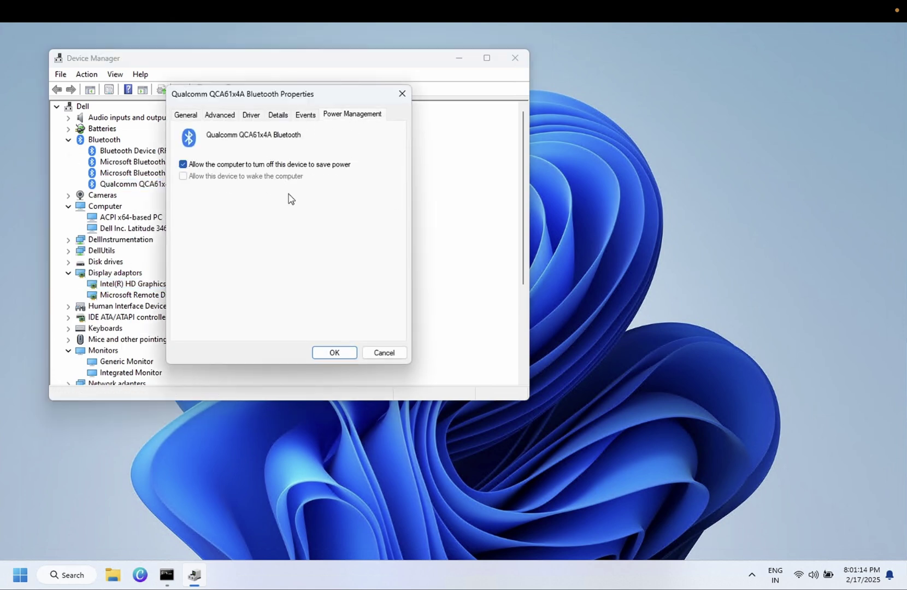
click(183, 166)
click(334, 354)
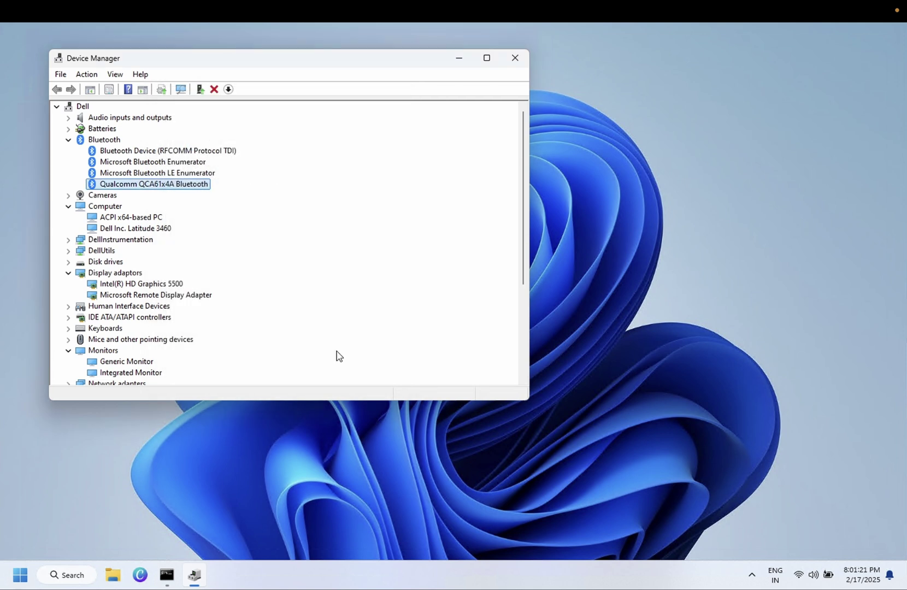
- Close the Device Manager window, keeping the Bluetooth power-saving change
click(515, 60)
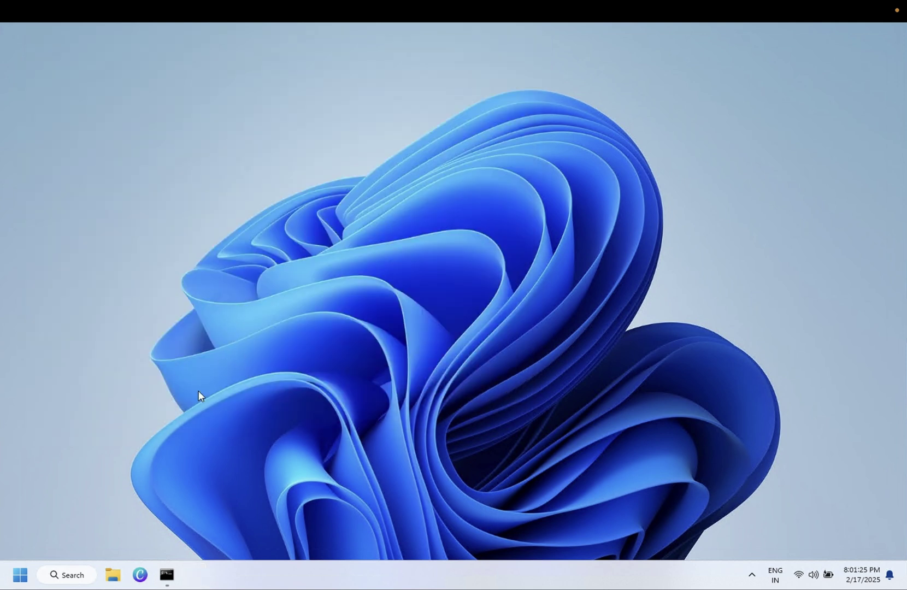